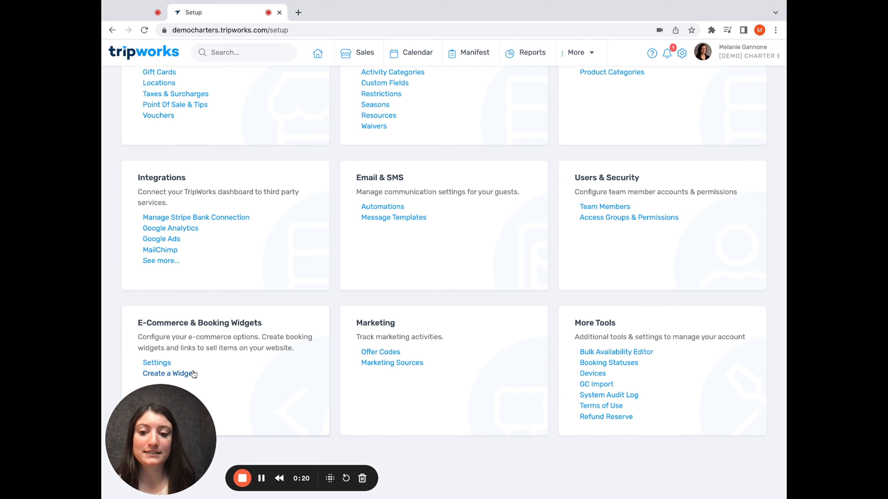
- Open the booking widget creator and copy the URL link to a gallery of all experiences with experience details included
{"action": "left_click", "coordinate": [192, 373]}
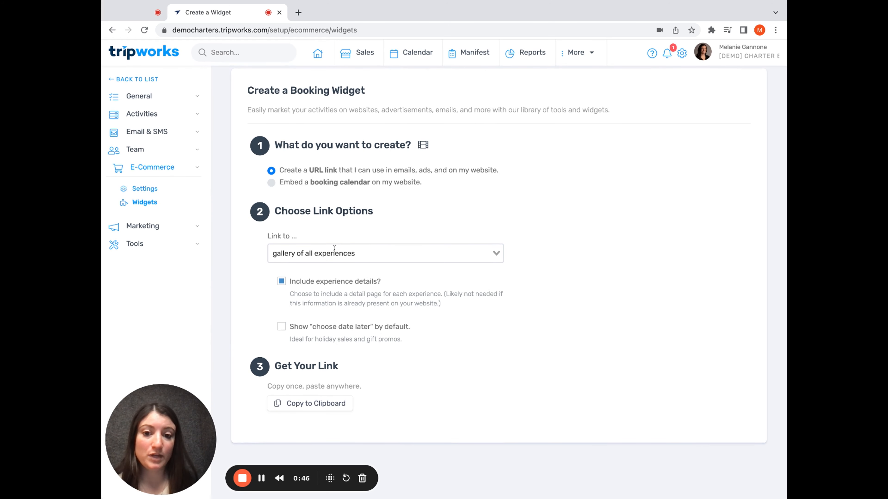
{"action": "left_click", "coordinate": [326, 255]}
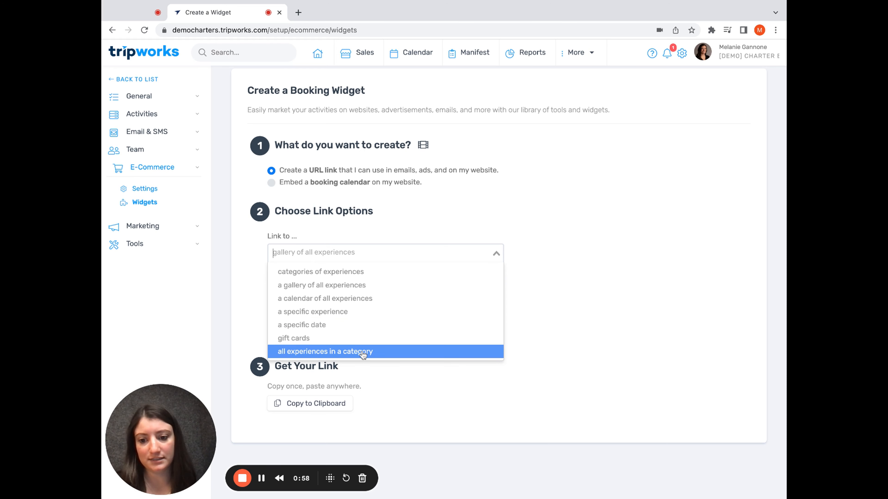
{"action": "left_click", "coordinate": [498, 375]}
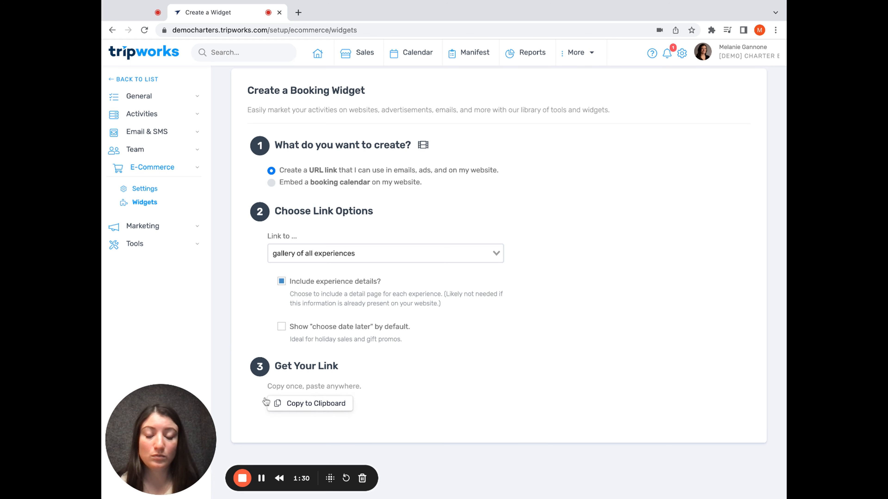
{"action": "left_click", "coordinate": [328, 410]}
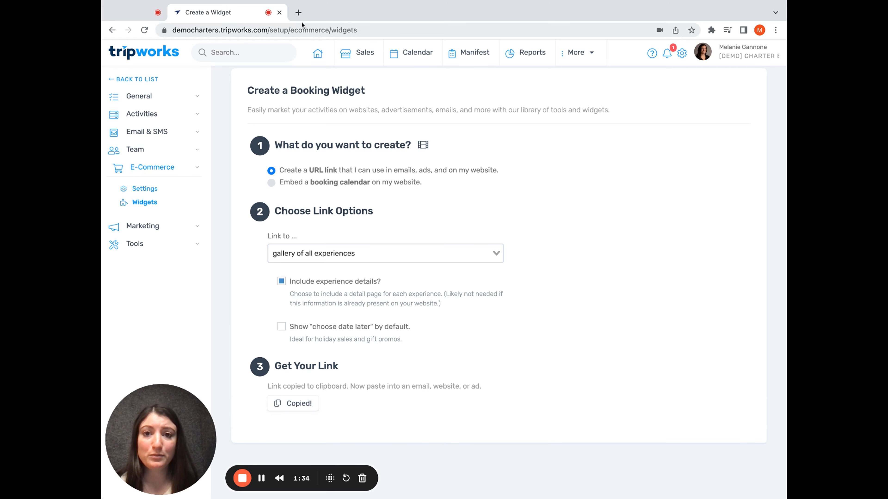
- Load the copied gallery link in a new browser tab
{"action": "left_click", "coordinate": [299, 13]}
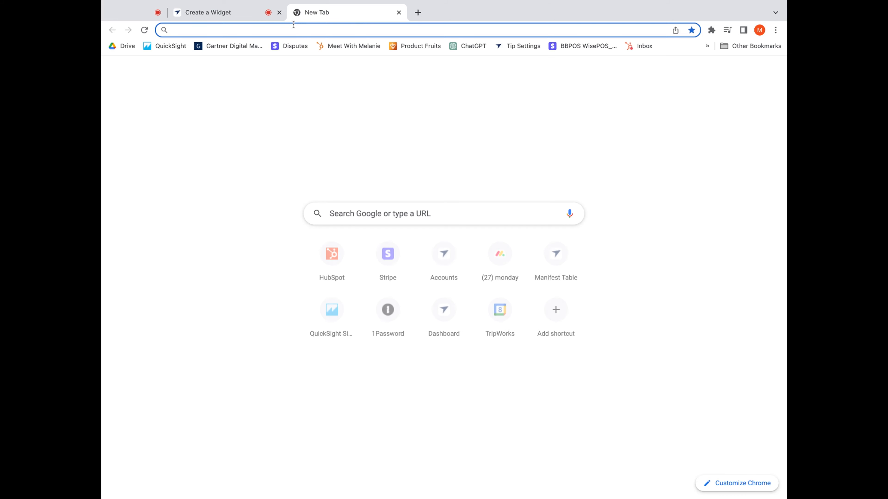
{"action": "key", "text": "ctrl+v"}
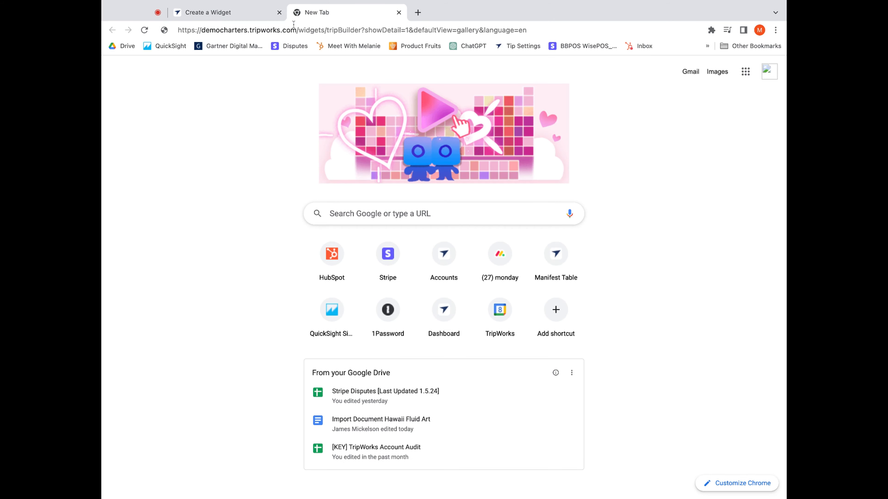
{"action": "key", "text": "Return"}
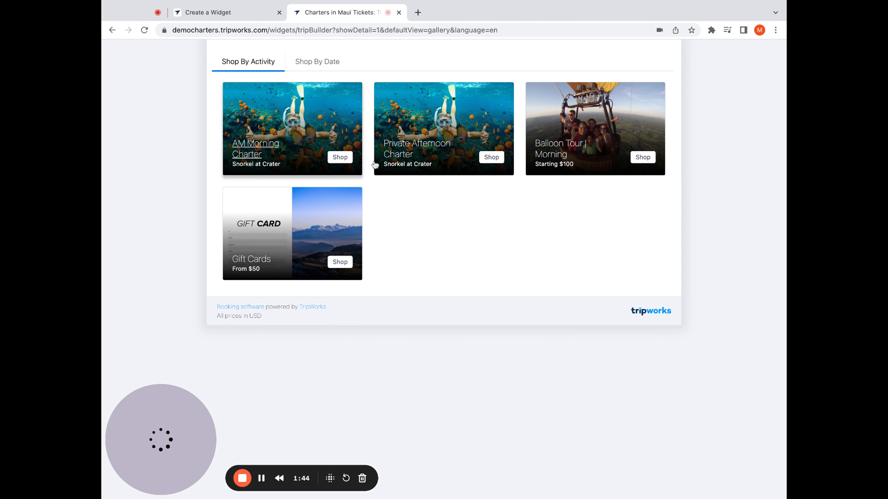
- Open the Private Afternoon Charter from the gallery and review its overview, photos and available times
{"action": "left_click", "coordinate": [436, 151]}
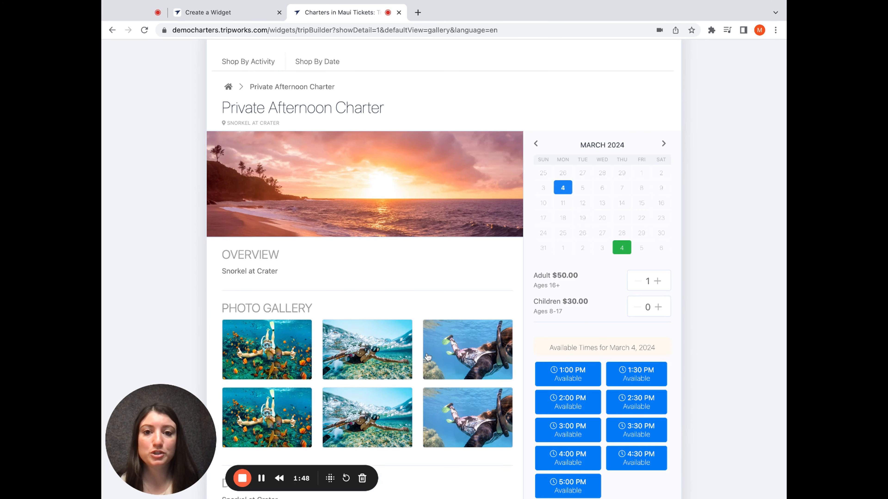
{"action": "scroll", "coordinate": [386, 296], "scroll_direction": "down", "scroll_amount": 2}
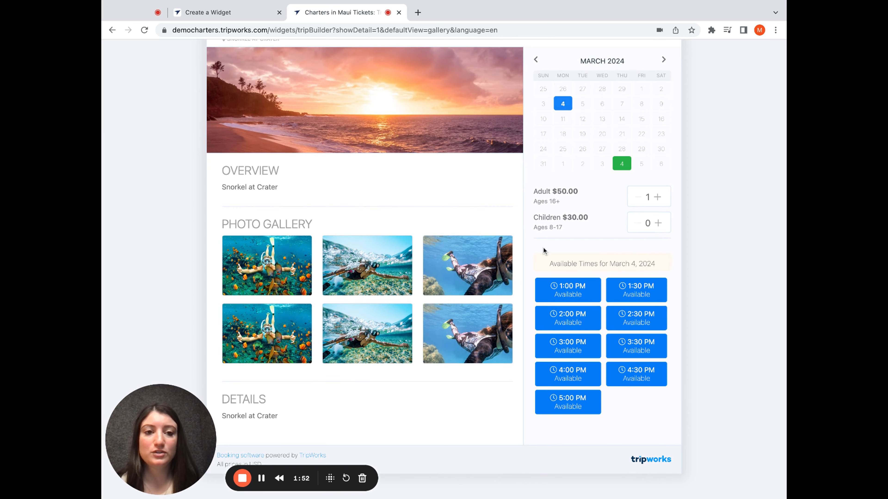
{"action": "scroll", "coordinate": [546, 251], "scroll_direction": "up", "scroll_amount": 1}
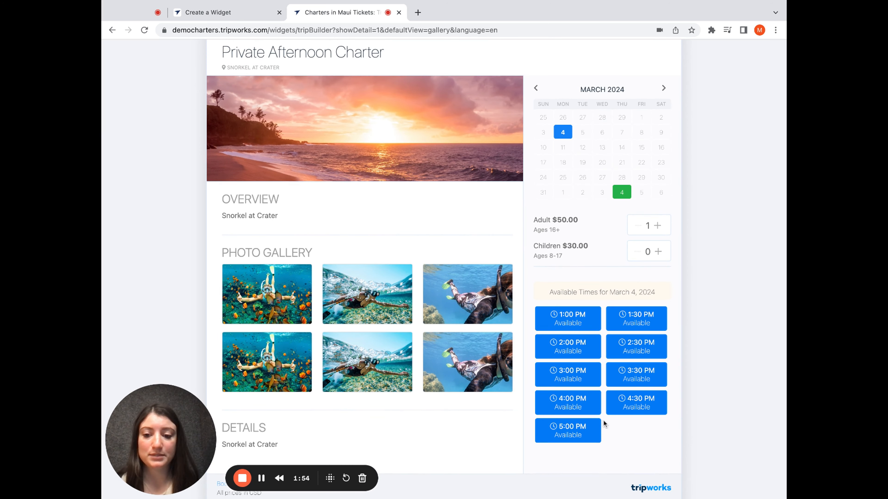
- Back in the widget creator, exclude experience details, link to a specific experience, AM Morning Charter, and copy that link
{"action": "left_click", "coordinate": [224, 18]}
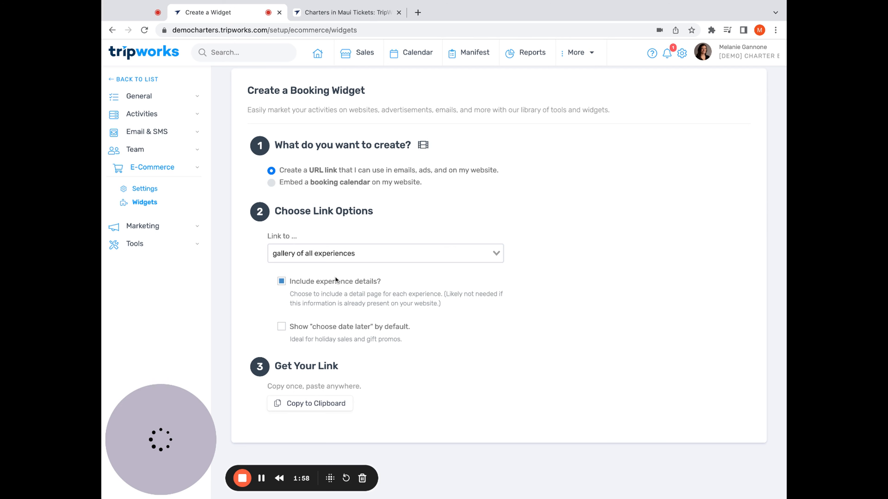
{"action": "left_click", "coordinate": [283, 281]}
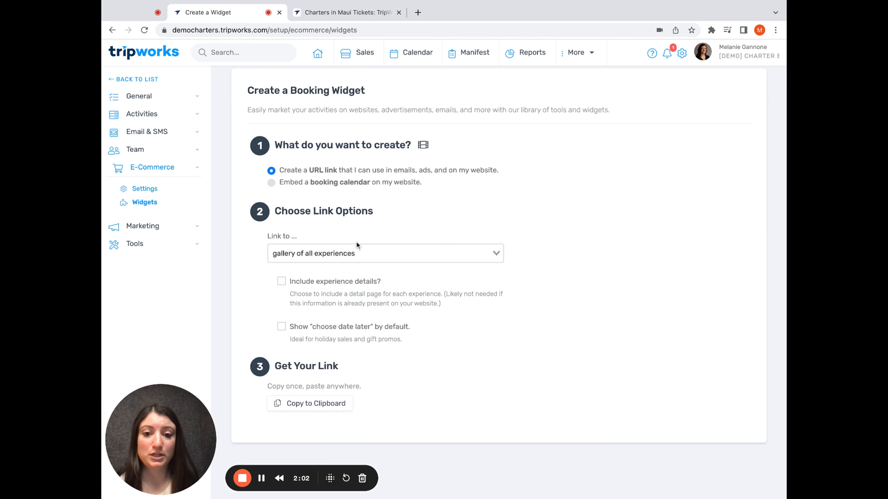
{"action": "left_click", "coordinate": [356, 254]}
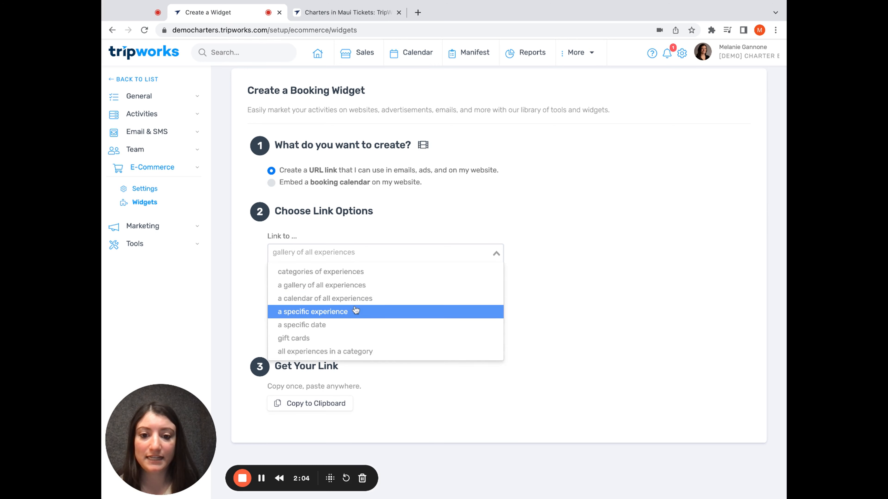
{"action": "left_click", "coordinate": [355, 312]}
{"action": "left_click", "coordinate": [309, 404]}
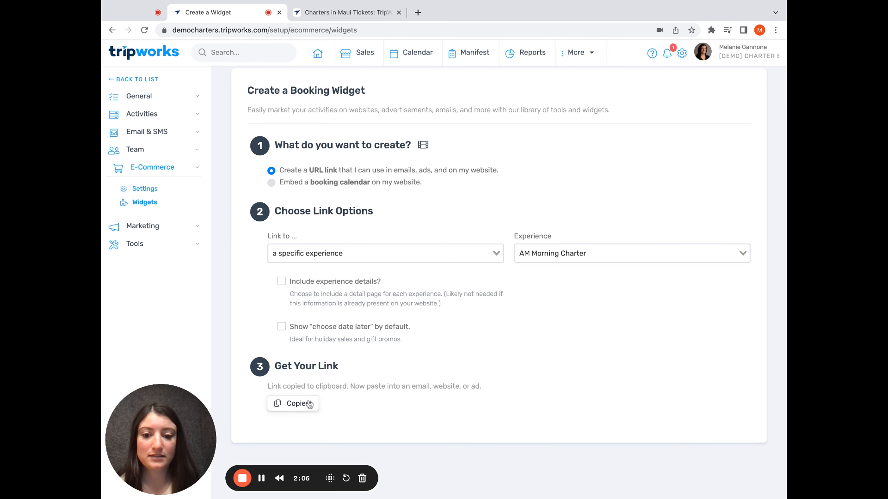
- Load the copied AM Morning Charter link in the tab showing the booking page
{"action": "left_click", "coordinate": [328, 14]}
{"action": "left_click", "coordinate": [315, 31]}
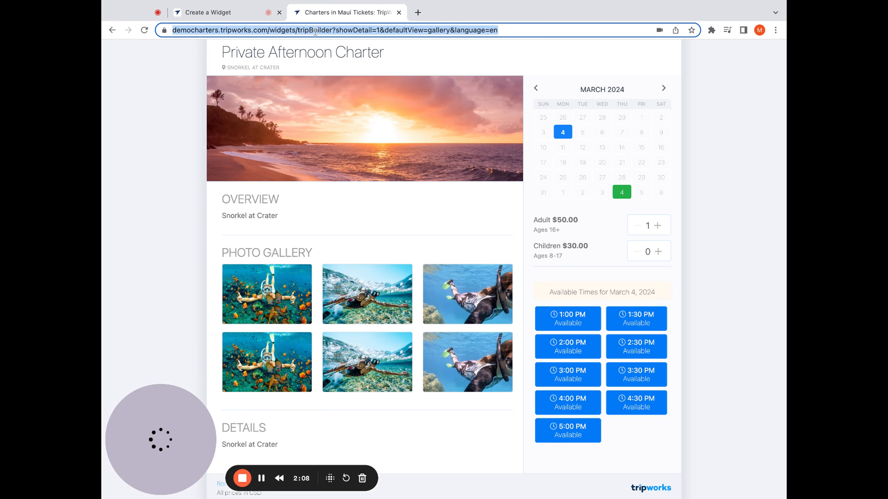
{"action": "key", "text": "ctrl+v"}
{"action": "key", "text": "Return"}
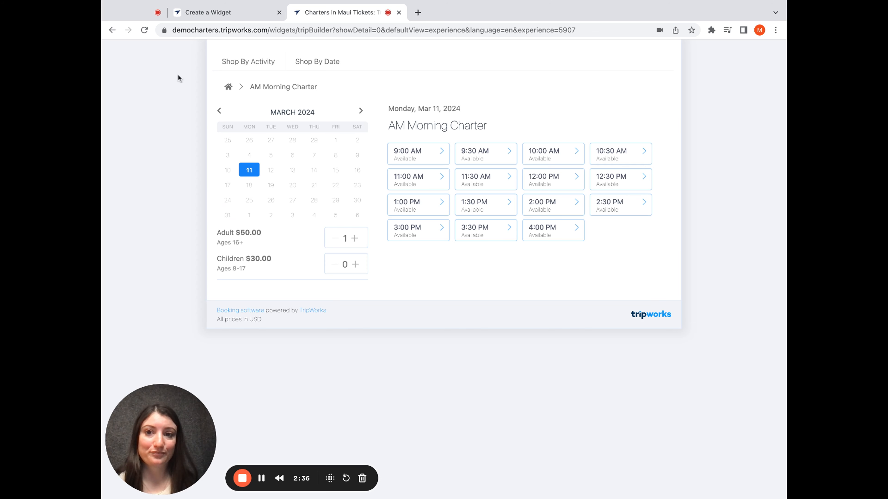
- Return to the widget creator and switch the widget type to an embedded booking calendar for the website
{"action": "left_click", "coordinate": [201, 14]}
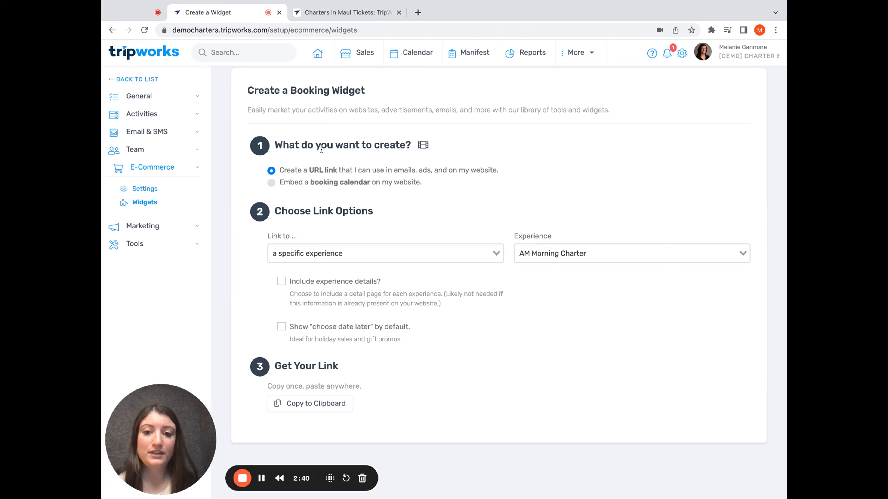
{"action": "left_click", "coordinate": [272, 182]}
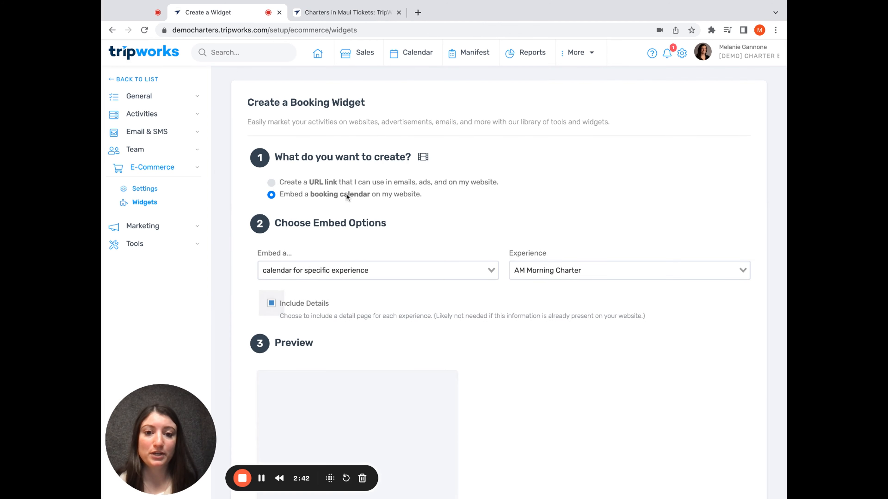
{"action": "scroll", "coordinate": [463, 229], "scroll_direction": "down", "scroll_amount": 4}
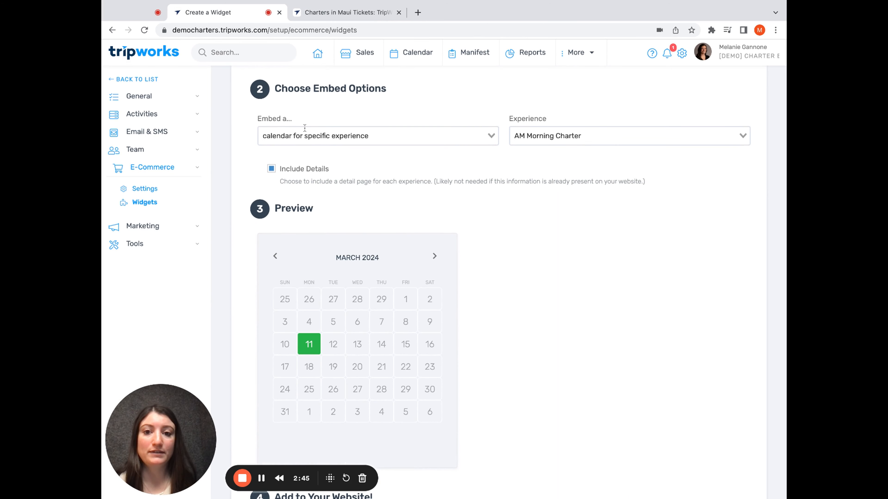
- Review the calendar embed choices and try the March 11, 2024 date in the calendar preview
{"action": "left_click", "coordinate": [325, 137]}
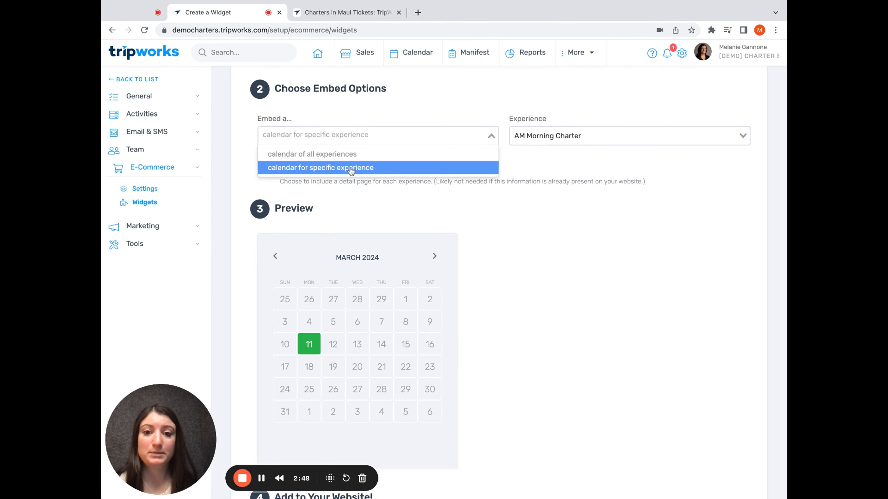
{"action": "left_click", "coordinate": [625, 243]}
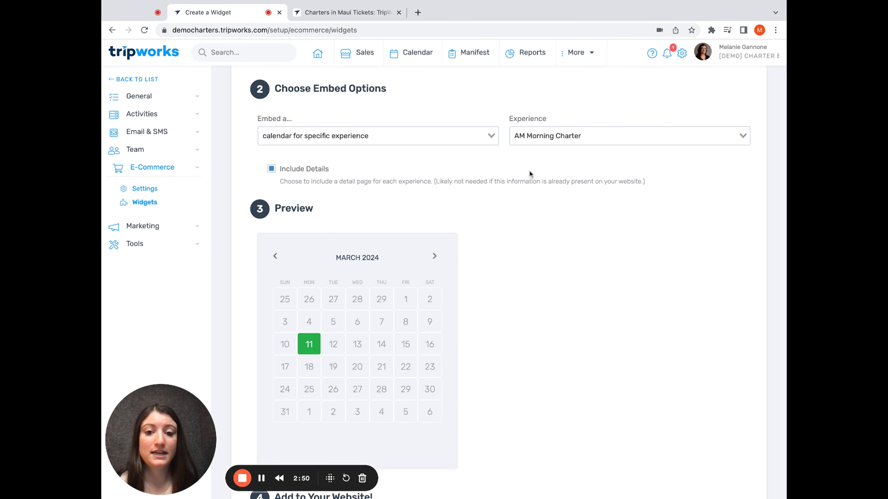
{"action": "scroll", "coordinate": [422, 369], "scroll_direction": "down", "scroll_amount": 1}
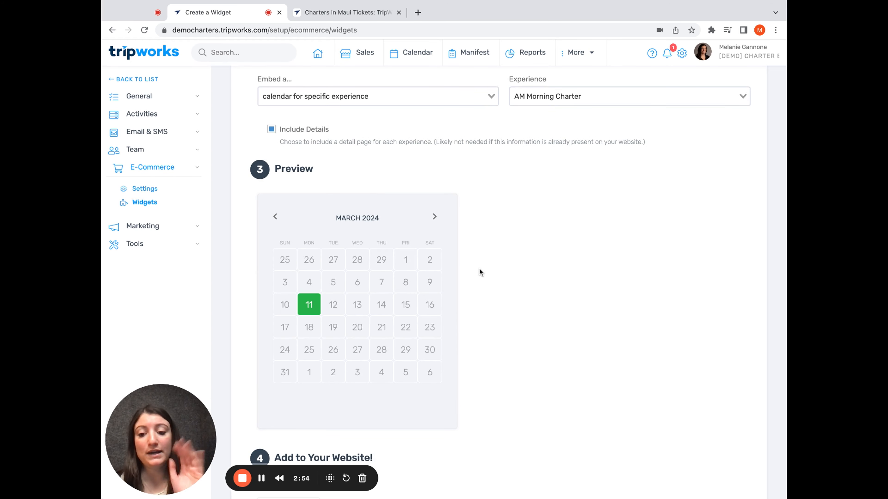
{"action": "left_click", "coordinate": [308, 308]}
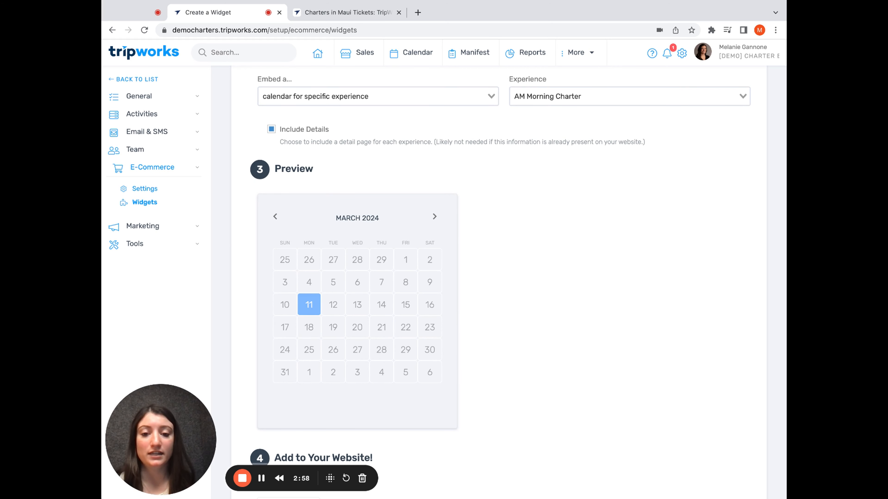
{"action": "scroll", "coordinate": [509, 351], "scroll_direction": "down", "scroll_amount": 3}
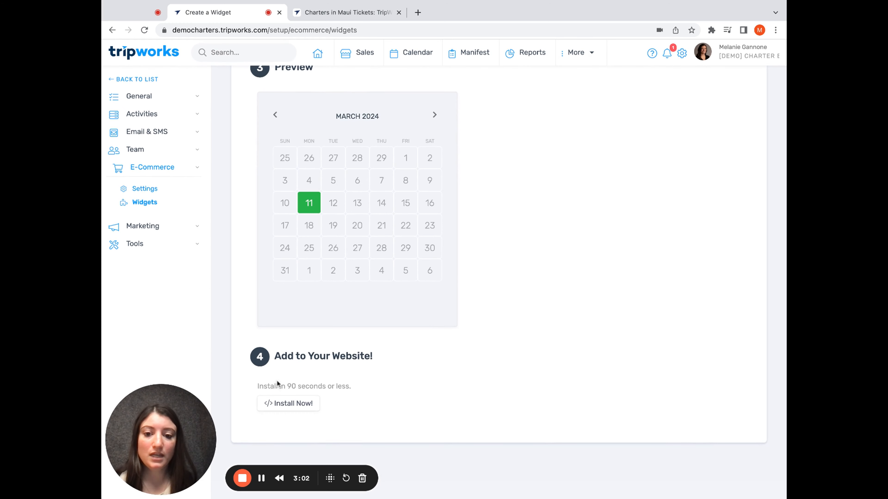
- Open the booking calendar's install instructions, copy the TripWorks JavaScript embed script, and close the instructions
{"action": "left_click", "coordinate": [282, 406]}
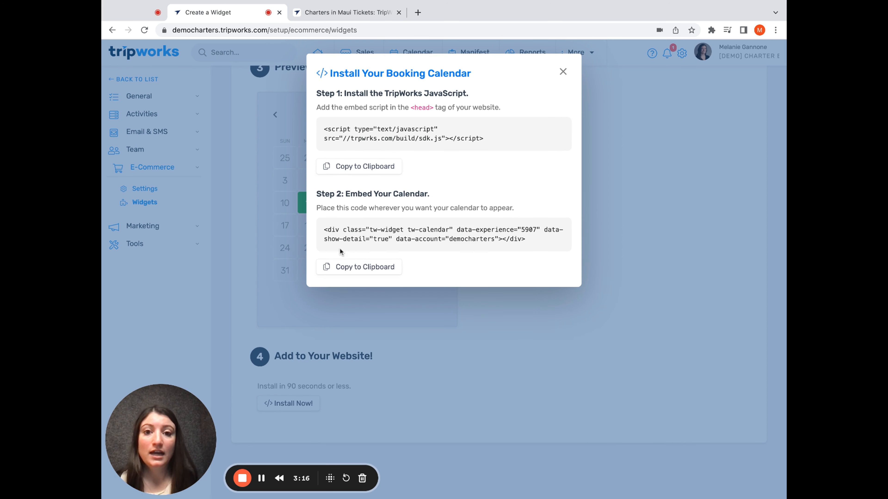
{"action": "triple_click", "coordinate": [317, 93]}
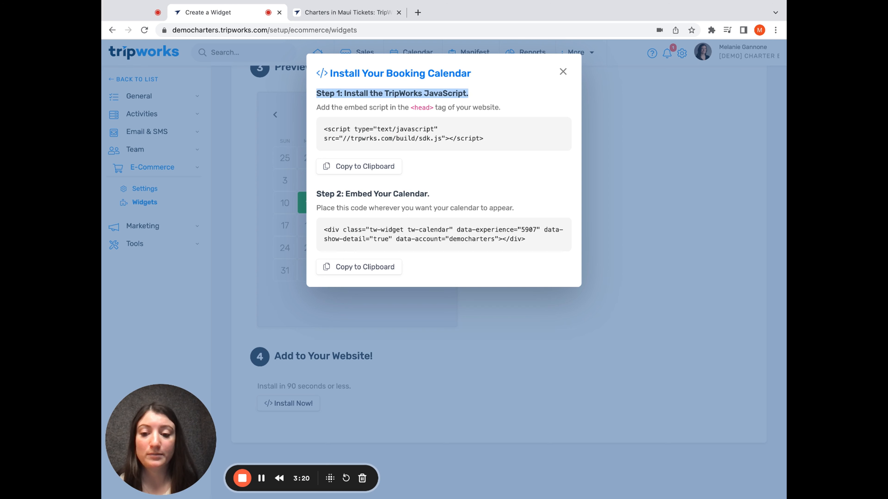
{"action": "left_click", "coordinate": [467, 143]}
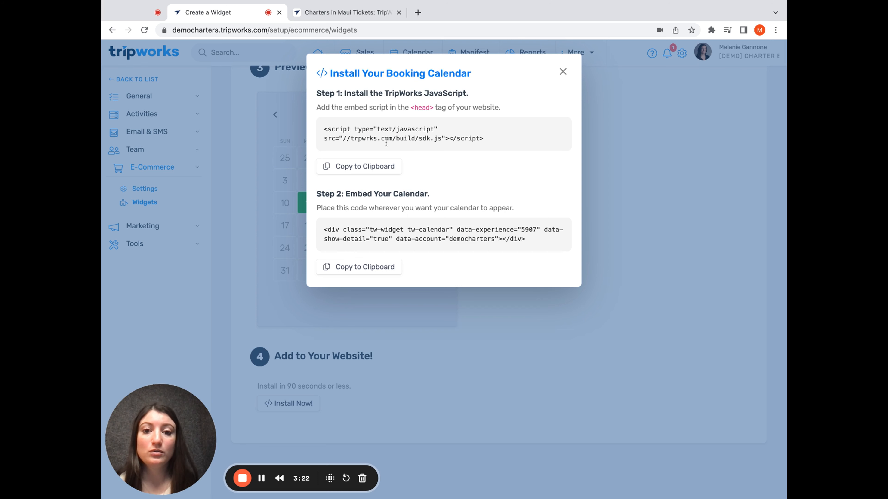
{"action": "left_click", "coordinate": [359, 168]}
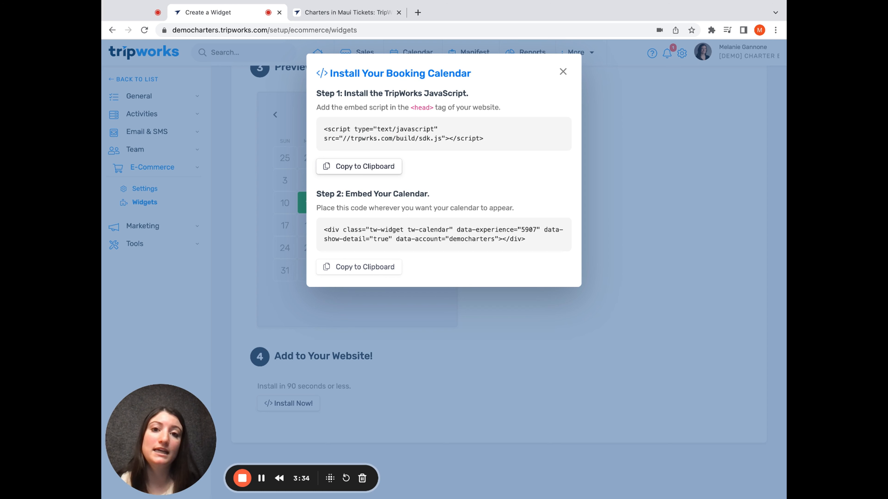
{"action": "left_click", "coordinate": [351, 167]}
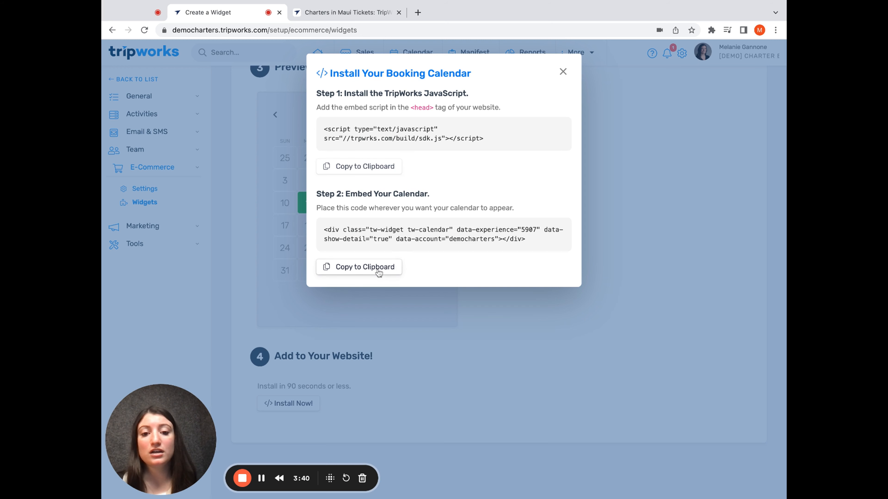
{"action": "left_click", "coordinate": [563, 72]}
- Switch the widget type back to a URL link for emails, ads and the website
{"action": "scroll", "coordinate": [322, 158], "scroll_direction": "up", "scroll_amount": 3}
{"action": "scroll", "coordinate": [320, 158], "scroll_direction": "up", "scroll_amount": 4}
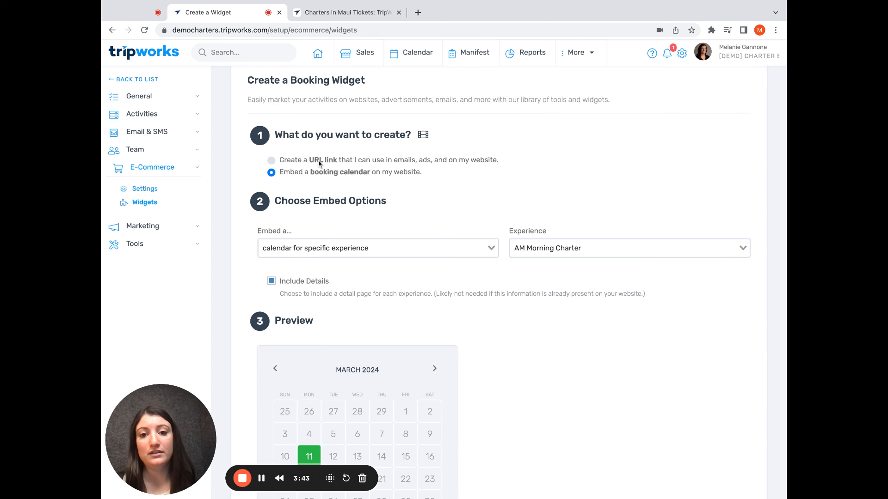
{"action": "left_click", "coordinate": [302, 158]}
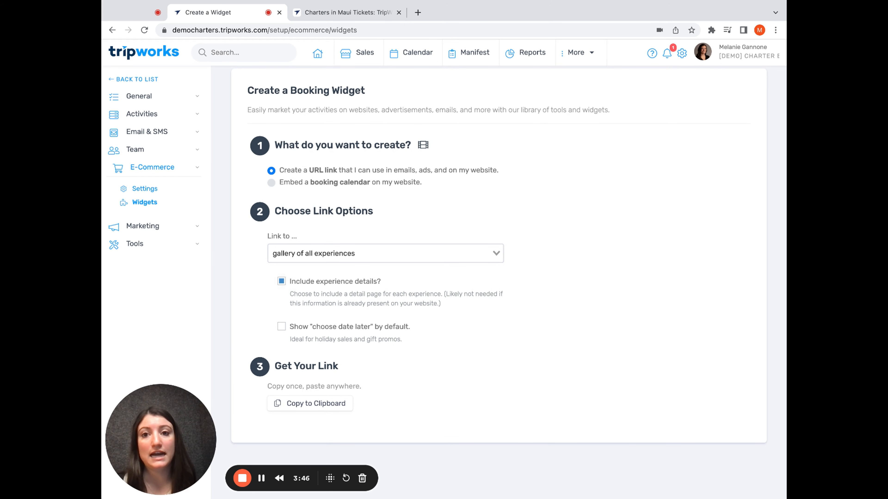